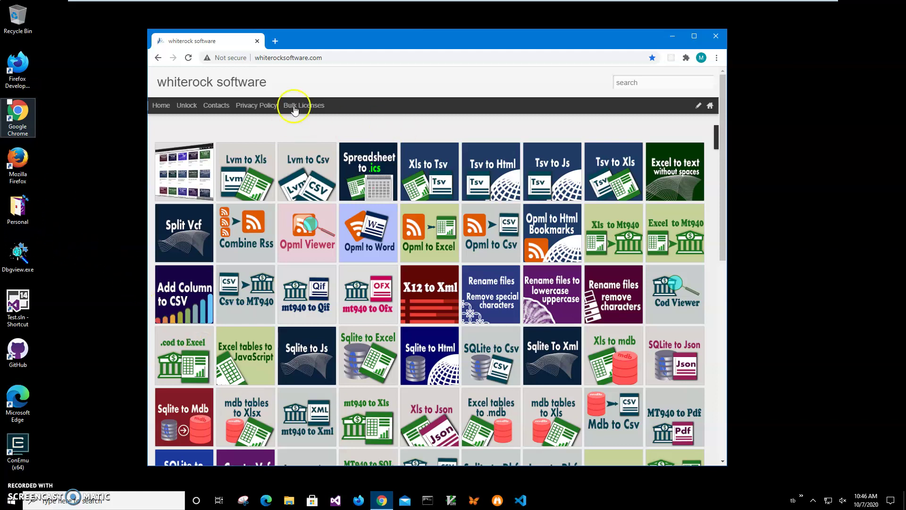
# Download LvmToXlsSetup.zip (5.5 MB) from the Lvm to Xls converter post on whiterocksoftware.com
pyautogui.click(318, 39)
pyautogui.moveTo(318, 39); pyautogui.dragTo(310, 42)
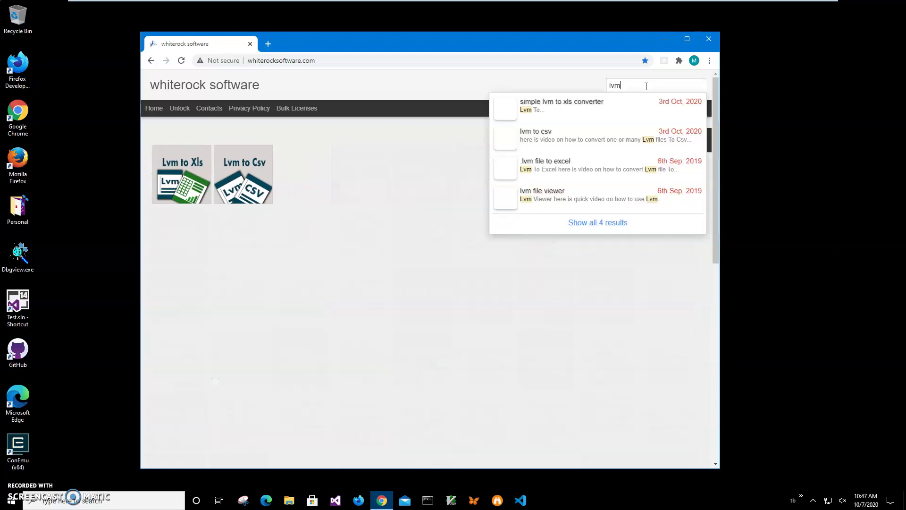
pyautogui.click(175, 182)
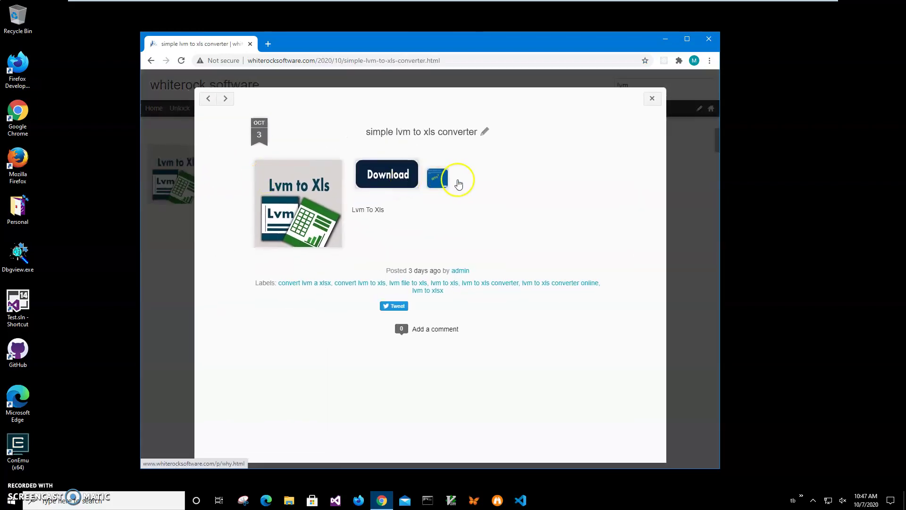
pyautogui.click(403, 175)
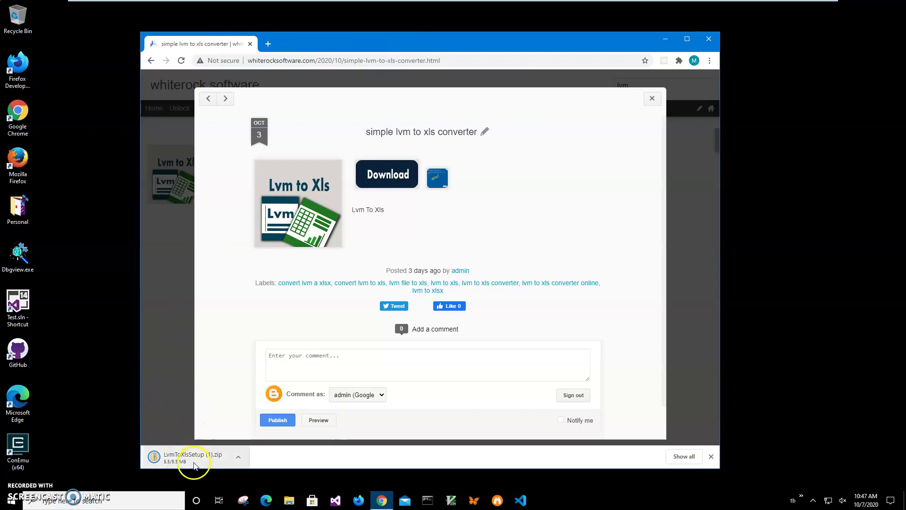
# Run LvmToXlsSetup.msi from the zip, allowing it past the unknown-publisher warning with Run anyway
pyautogui.click(192, 460)
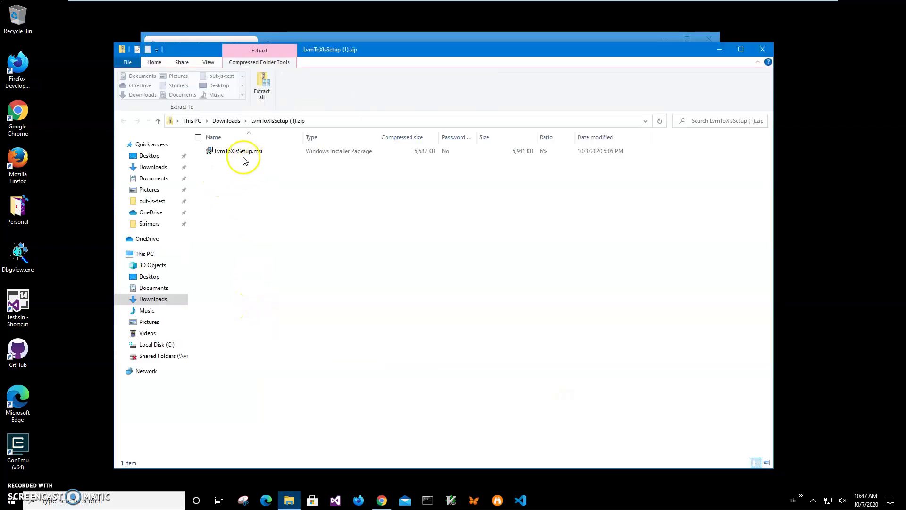
pyautogui.click(236, 152)
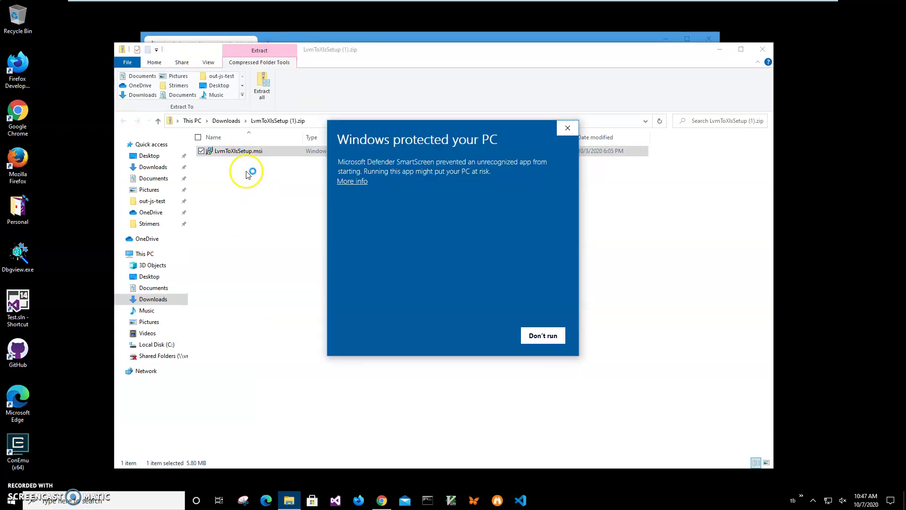
pyautogui.click(354, 181)
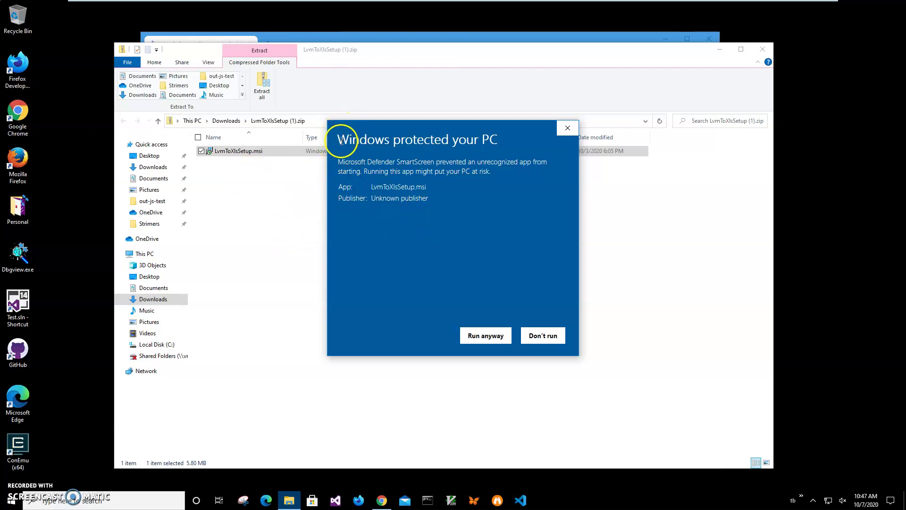
pyautogui.moveTo(429, 201); pyautogui.dragTo(305, 197)
pyautogui.click(397, 215)
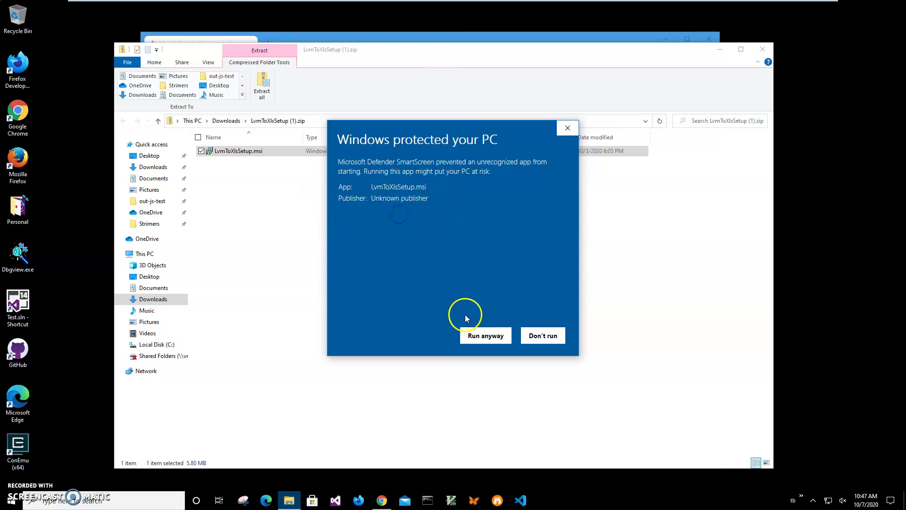
pyautogui.click(482, 334)
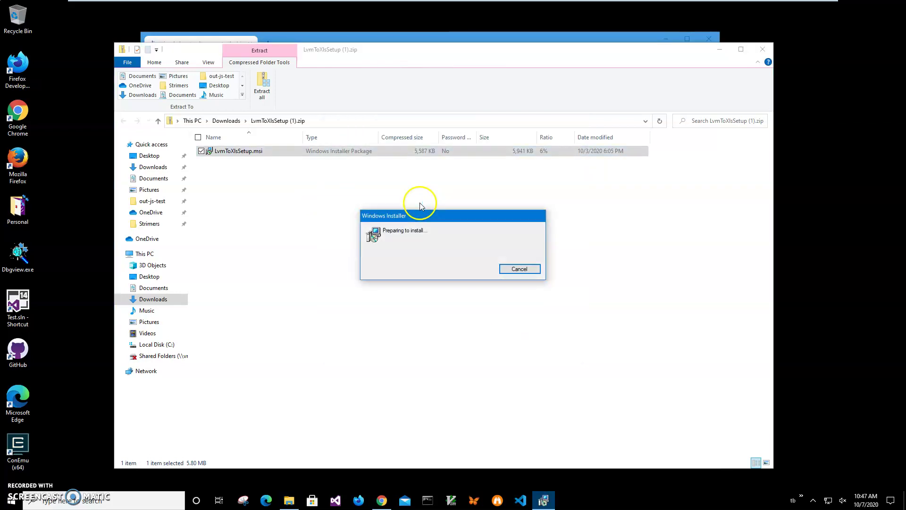
# Complete the setup wizard with the default Program Files folder, approving the administrator prompt
pyautogui.click(506, 324)
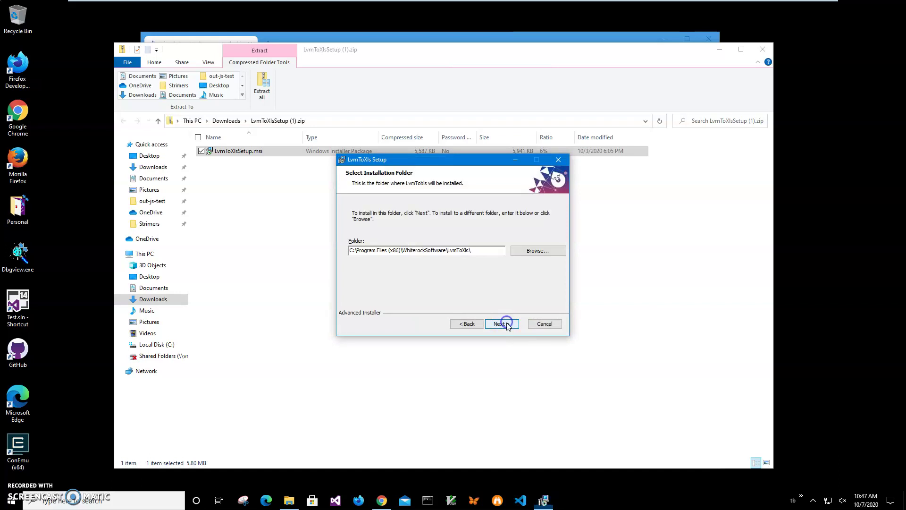
pyautogui.click(505, 324)
pyautogui.click(504, 324)
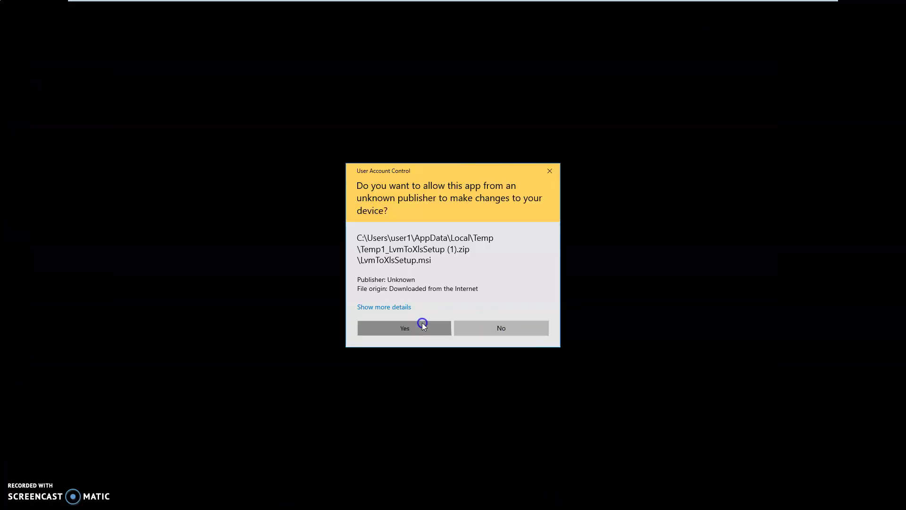
pyautogui.click(422, 324)
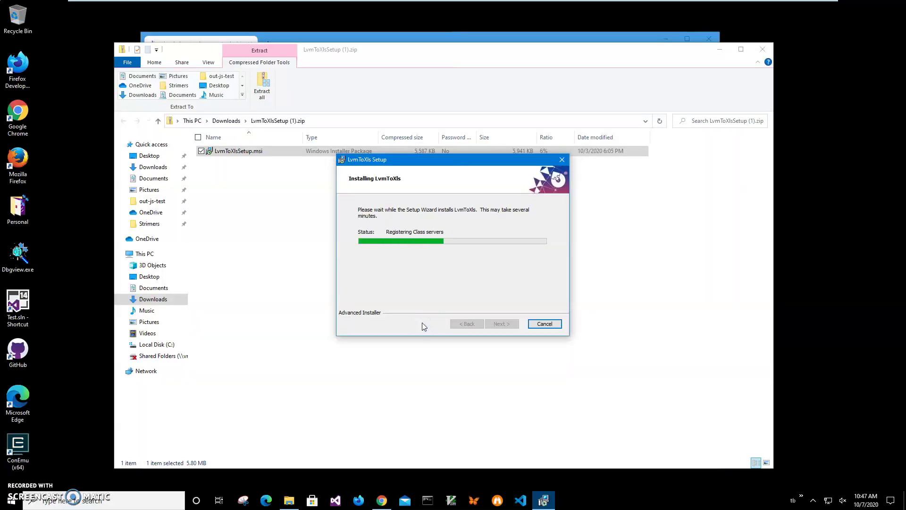
pyautogui.click(506, 323)
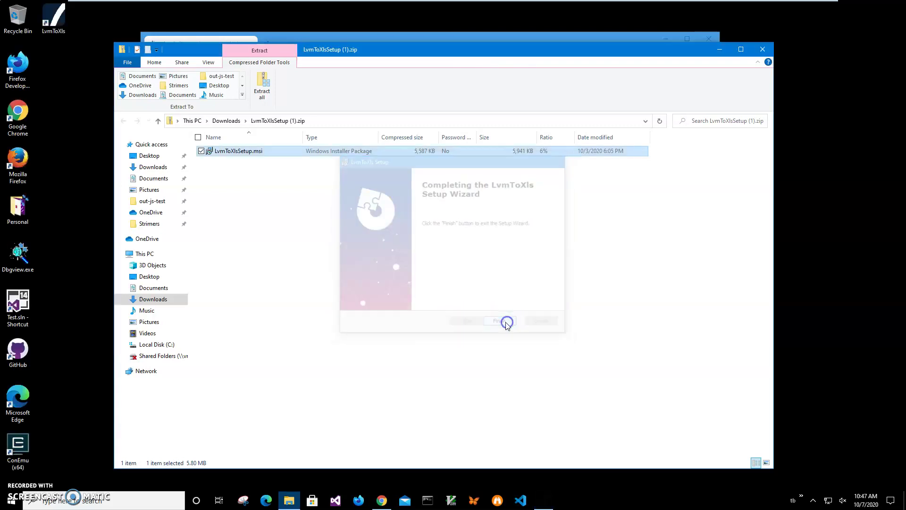
# Launch LvmToXls from its new desktop shortcut and close the zip folder window
pyautogui.click(52, 20)
pyautogui.doubleClick(53, 31)
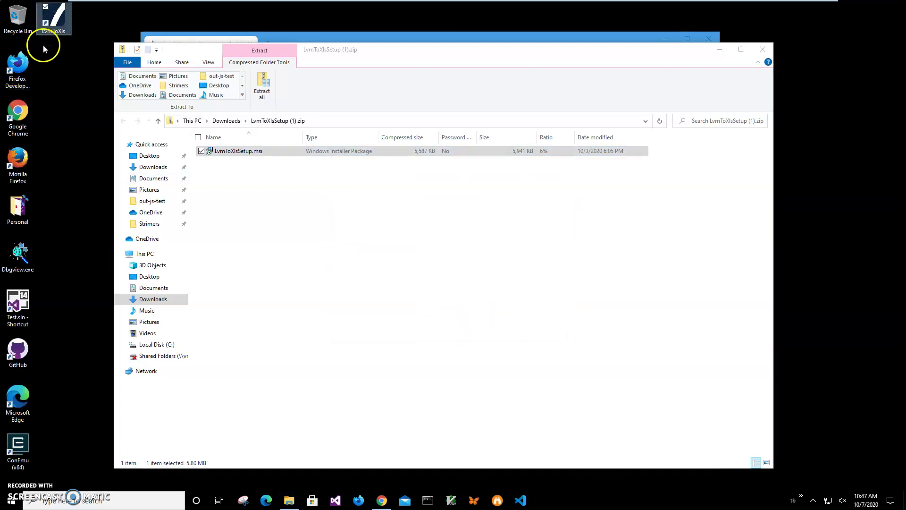
pyautogui.click(763, 49)
# Close the browser and select zapis_labview.lvm from Documents as the LvmToXls input file
pyautogui.click(703, 43)
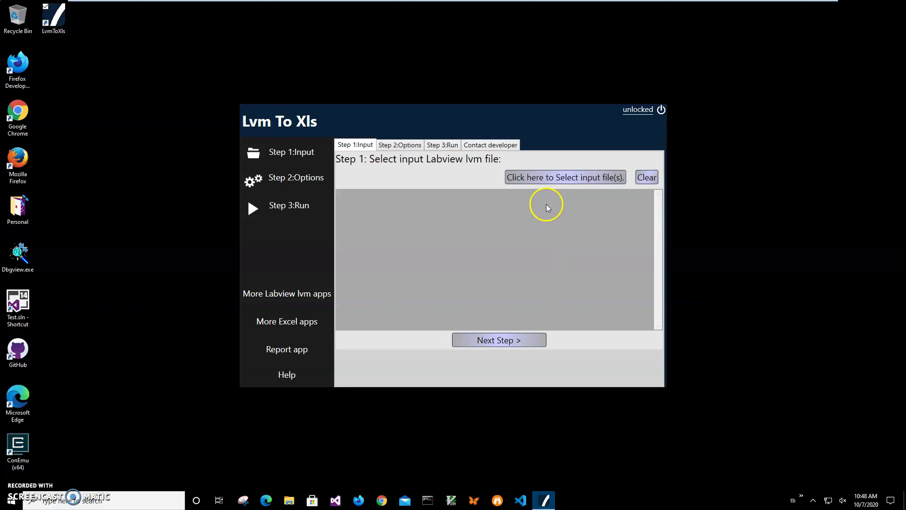
pyautogui.click(537, 181)
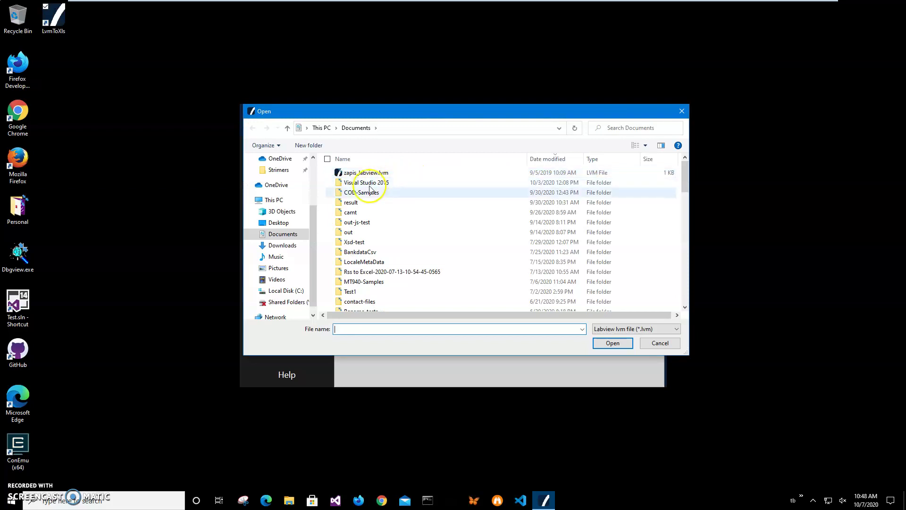
pyautogui.doubleClick(363, 173)
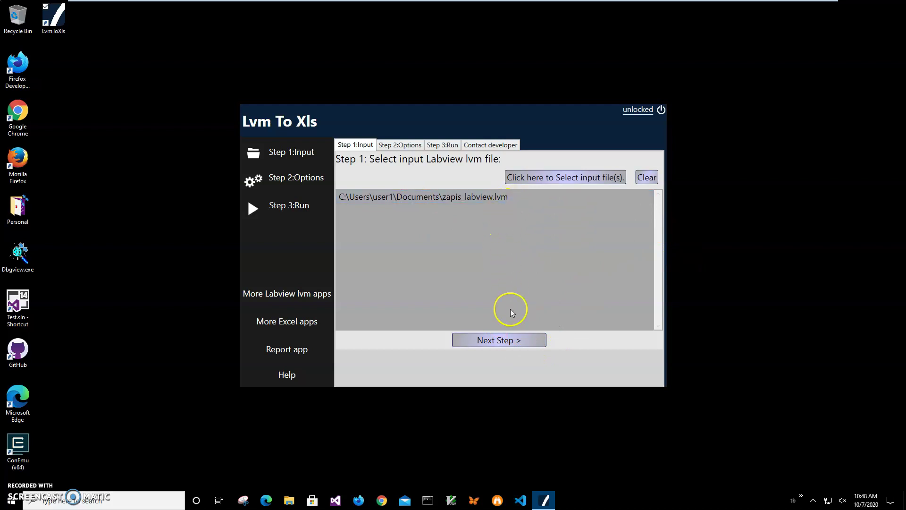
pyautogui.click(498, 344)
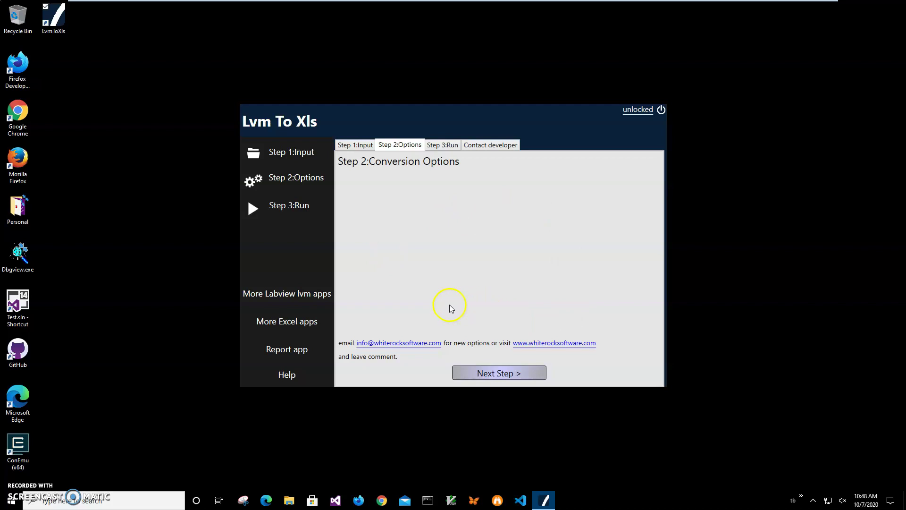
pyautogui.click(500, 374)
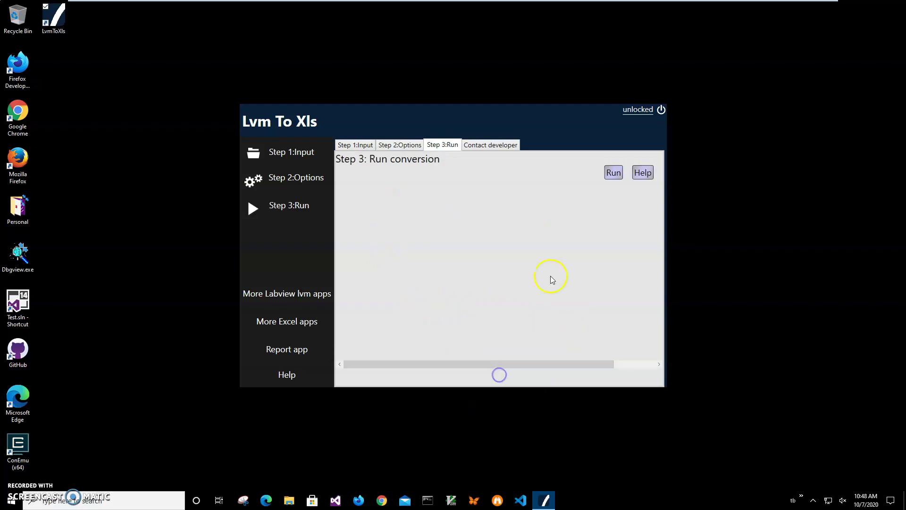
pyautogui.click(614, 173)
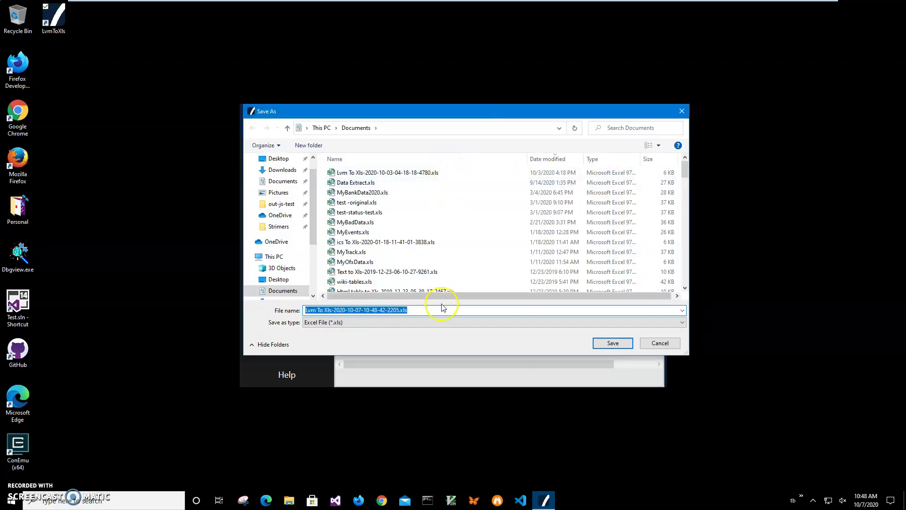
pyautogui.click(421, 309)
pyautogui.moveTo(383, 310); pyautogui.dragTo(267, 310)
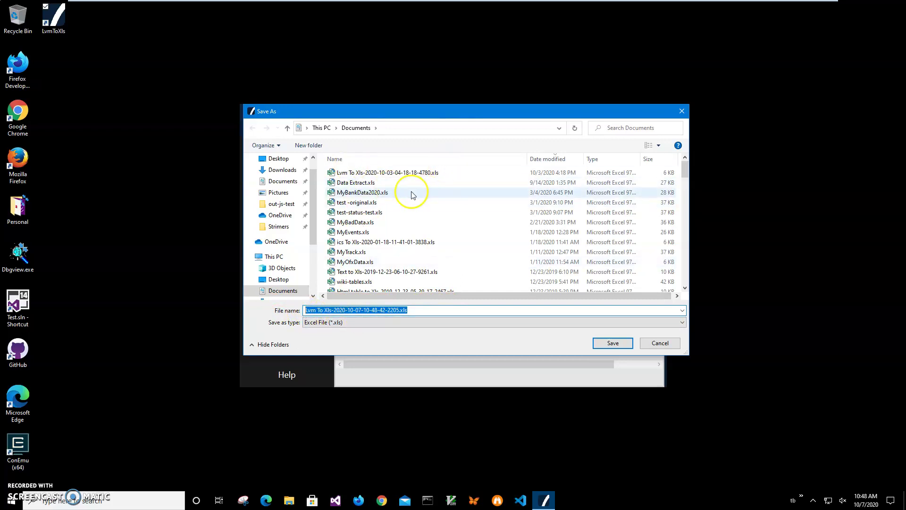
pyautogui.click(423, 311)
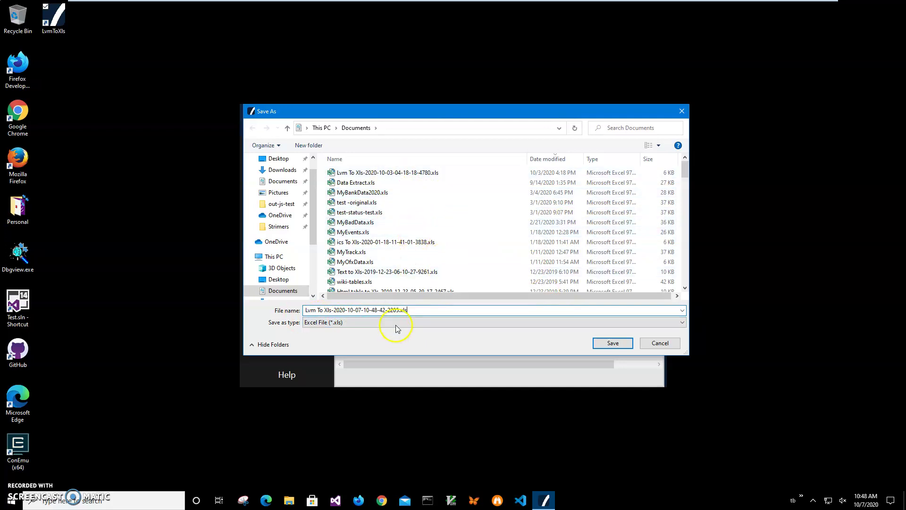
pyautogui.click(610, 343)
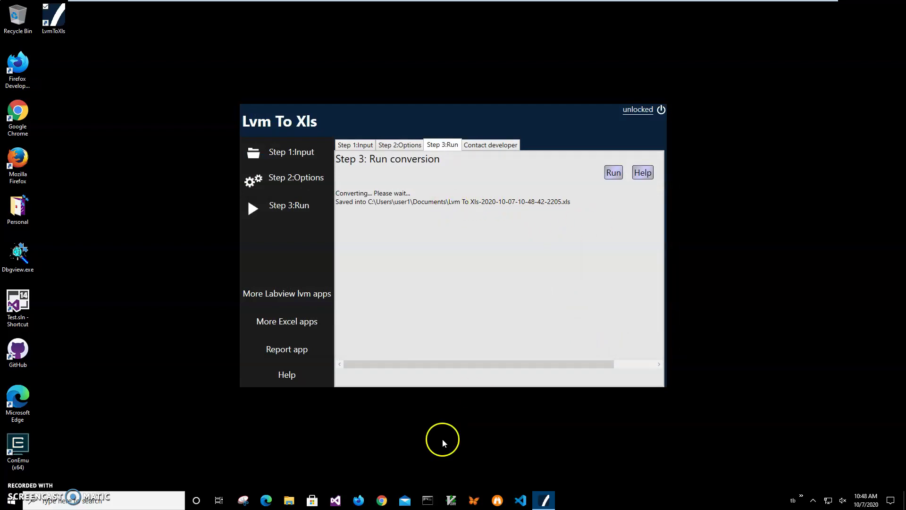
# Open the converted Lvm To Xls .xls file from File Explorer's recent files in Excel
pyautogui.press('super+e')
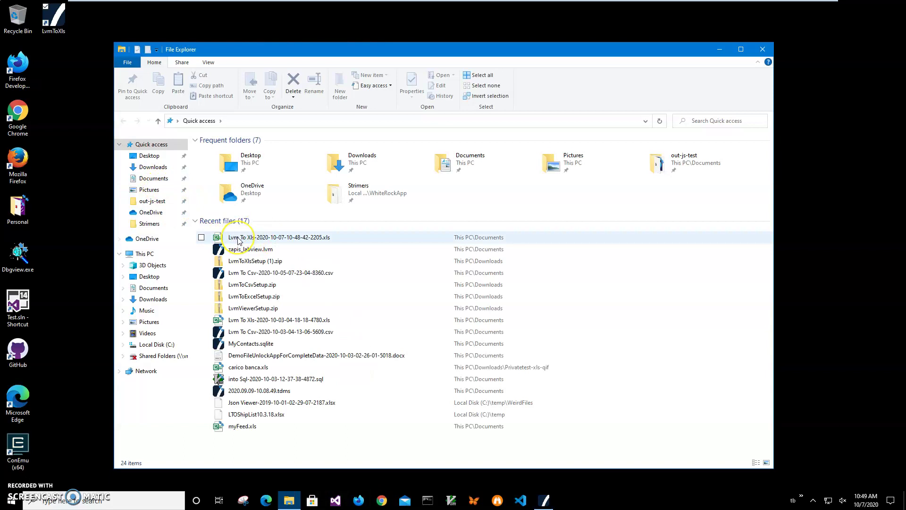
pyautogui.click(247, 249)
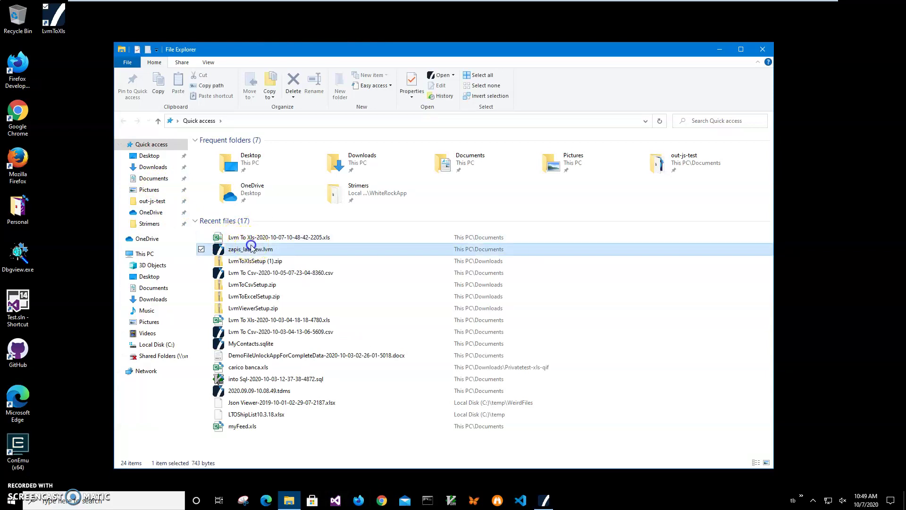
pyautogui.doubleClick(263, 238)
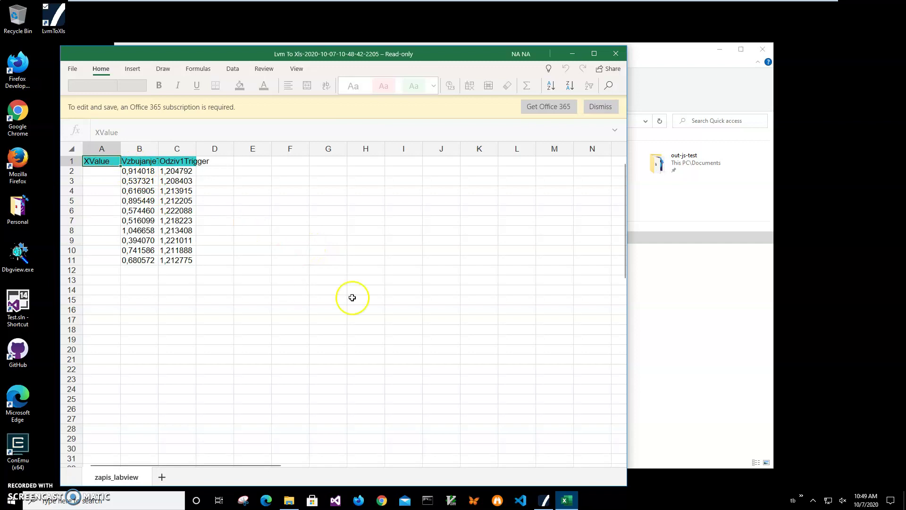
# Check the VzbujanjeTrigger values in column B, rows 2–11, such as 0,537321 in B3
pyautogui.click(140, 161)
pyautogui.click(176, 171)
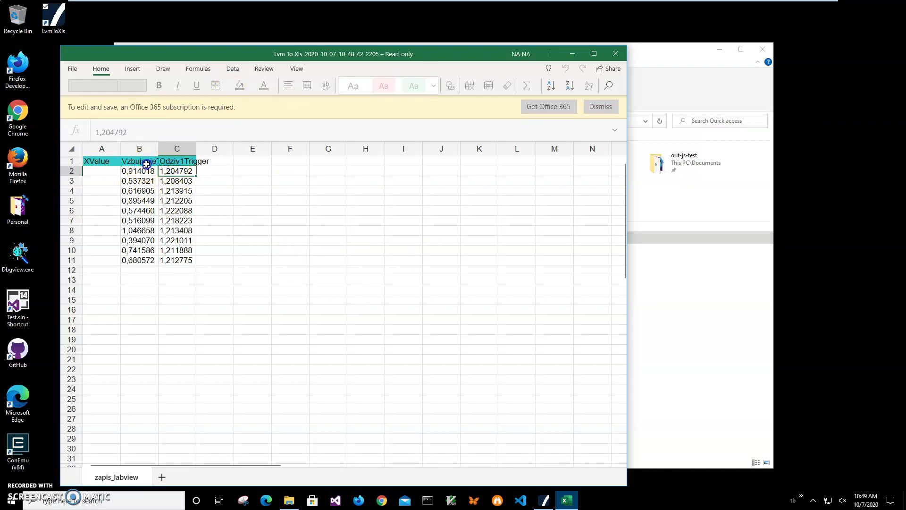
pyautogui.click(147, 164)
pyautogui.click(145, 190)
pyautogui.click(144, 218)
pyautogui.click(144, 250)
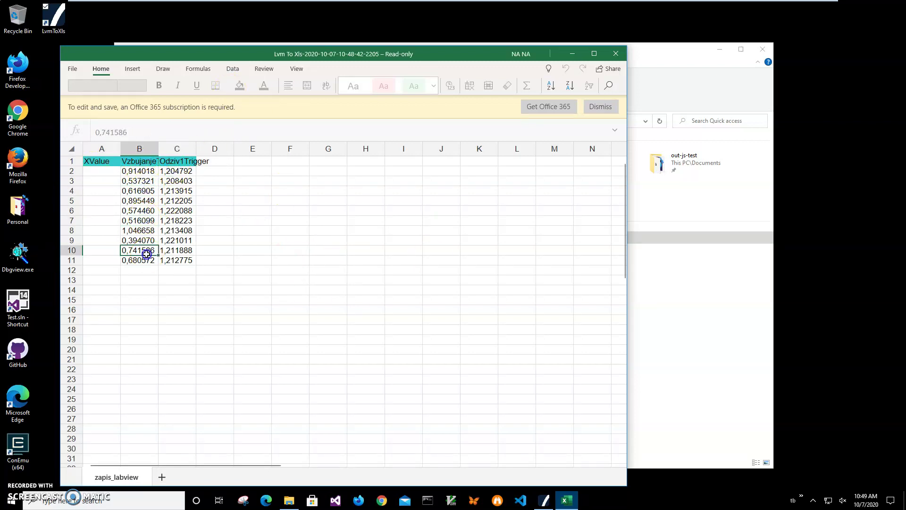
pyautogui.click(171, 184)
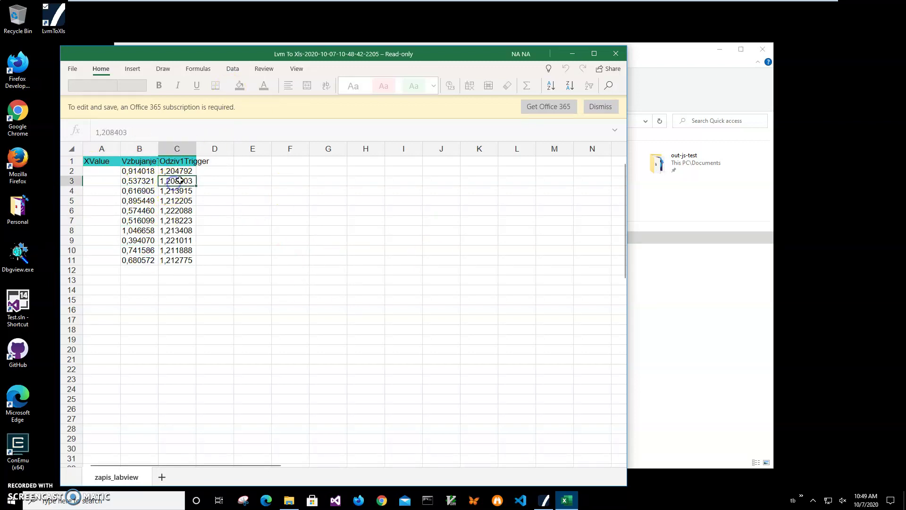
pyautogui.click(134, 161)
pyautogui.click(135, 184)
pyautogui.click(137, 210)
pyautogui.click(137, 250)
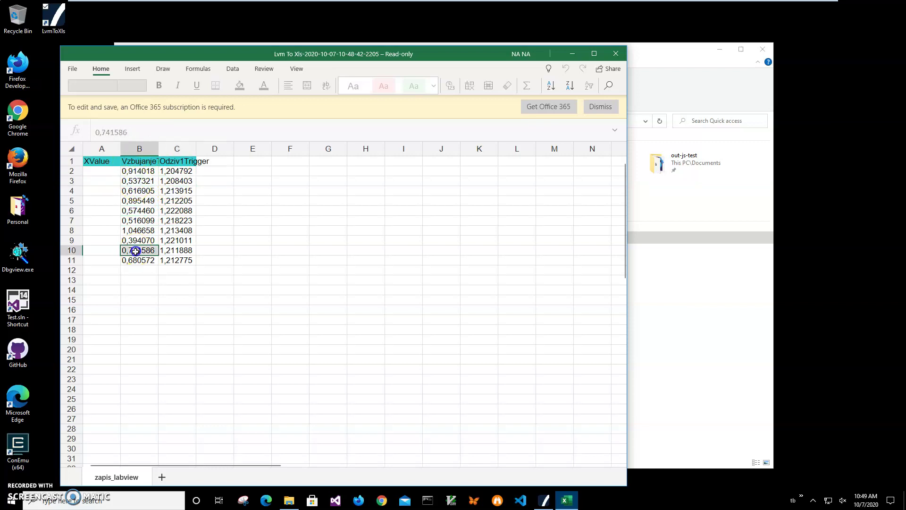
pyautogui.click(137, 260)
pyautogui.click(138, 148)
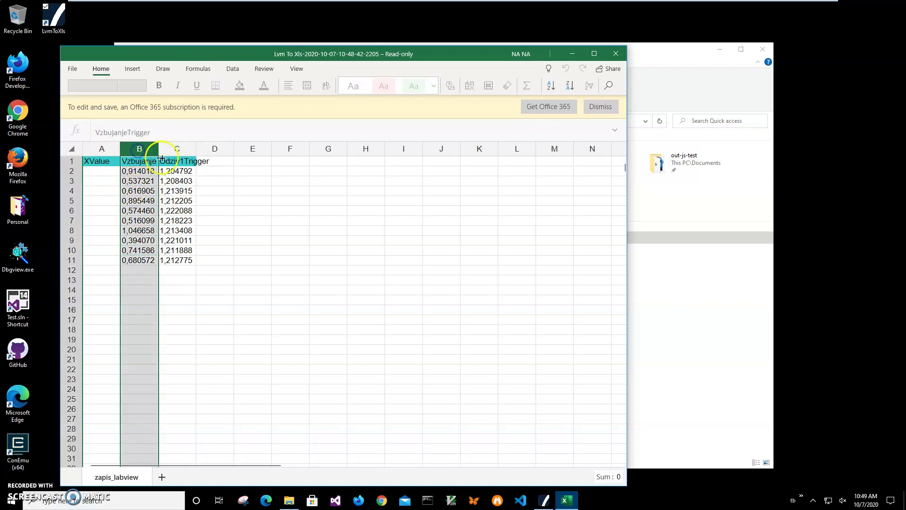
# Check the Odziv1Trigger values in column C, including 1,211888 in C10
pyautogui.click(175, 161)
pyautogui.click(166, 172)
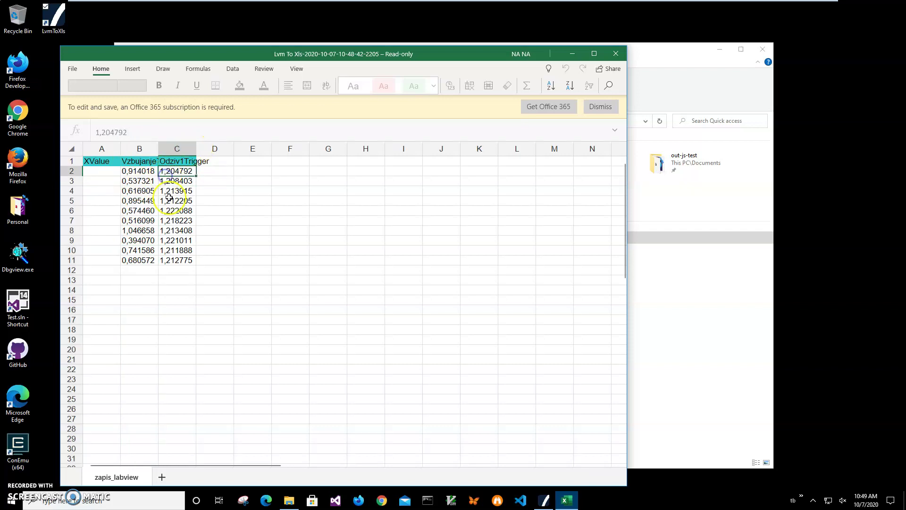
pyautogui.click(172, 211)
pyautogui.click(176, 250)
# Place File Explorer beside the spreadsheet and select the original zapis_labview.lvm
pyautogui.moveTo(201, 51); pyautogui.dragTo(225, 46)
pyautogui.click(659, 50)
pyautogui.moveTo(590, 45); pyautogui.dragTo(779, 65)
pyautogui.click(406, 266)
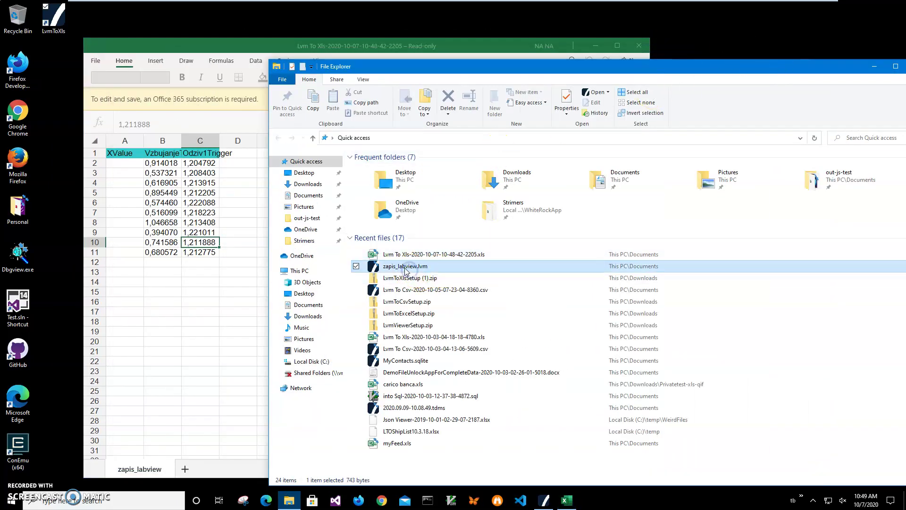
# Open zapis_labview.lvm in Lvm Viewer, restored to a smaller window next to the spreadsheet
pyautogui.doubleClick(405, 267)
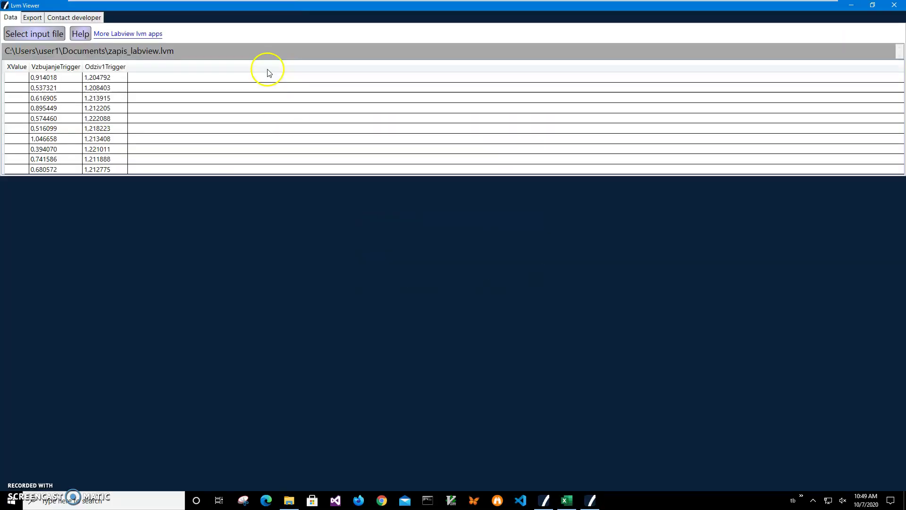
pyautogui.doubleClick(271, 10)
pyautogui.moveTo(304, 109); pyautogui.dragTo(424, 116)
# Compare the viewer's ten data rows, such as 0,741586 and 0,895449, against the Excel values
pyautogui.click(307, 273)
pyautogui.click(295, 282)
pyautogui.click(298, 273)
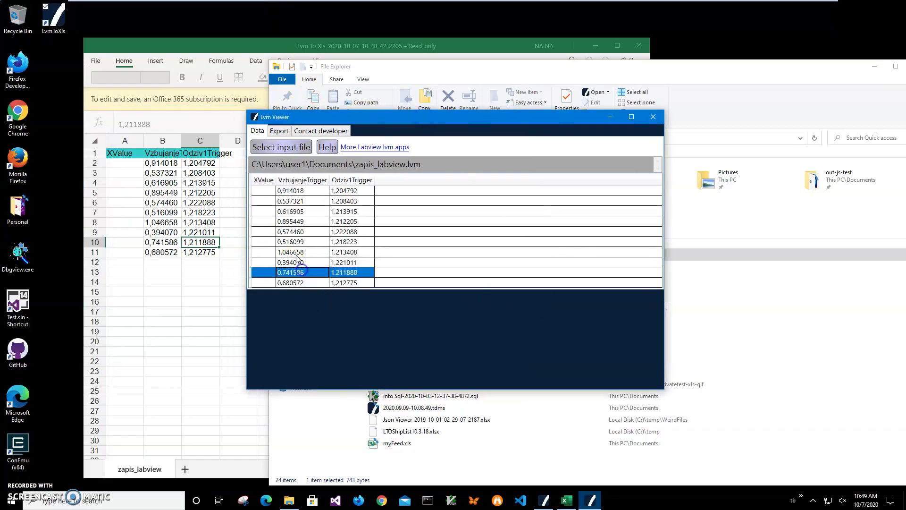
pyautogui.moveTo(296, 242); pyautogui.dragTo(325, 285)
pyautogui.click(270, 284)
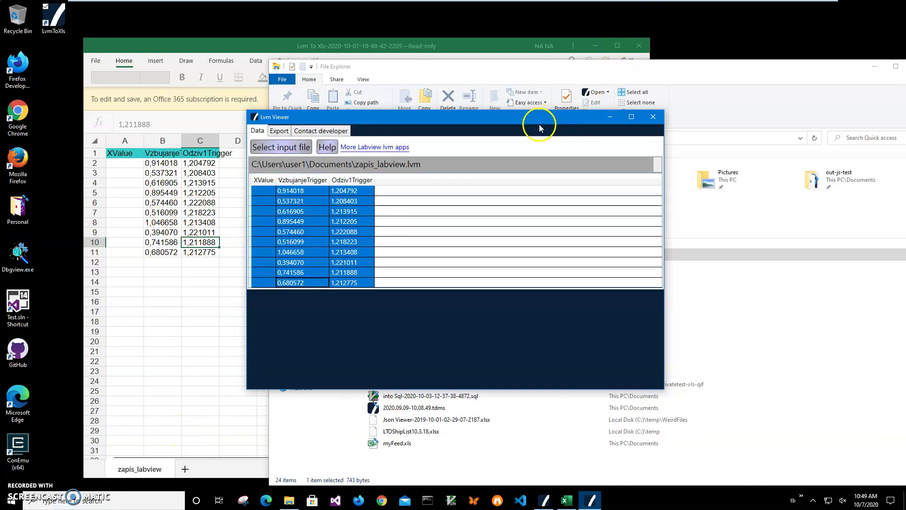
pyautogui.moveTo(524, 118); pyautogui.dragTo(550, 85)
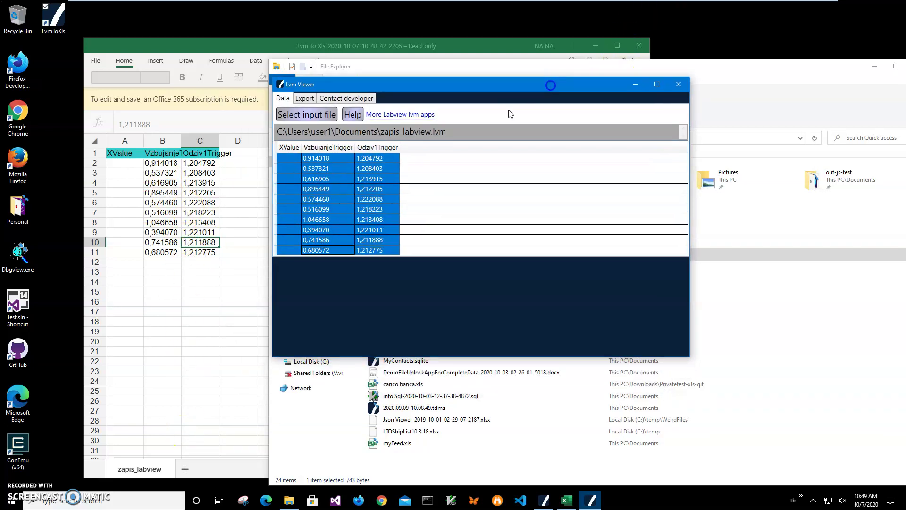
pyautogui.click(364, 189)
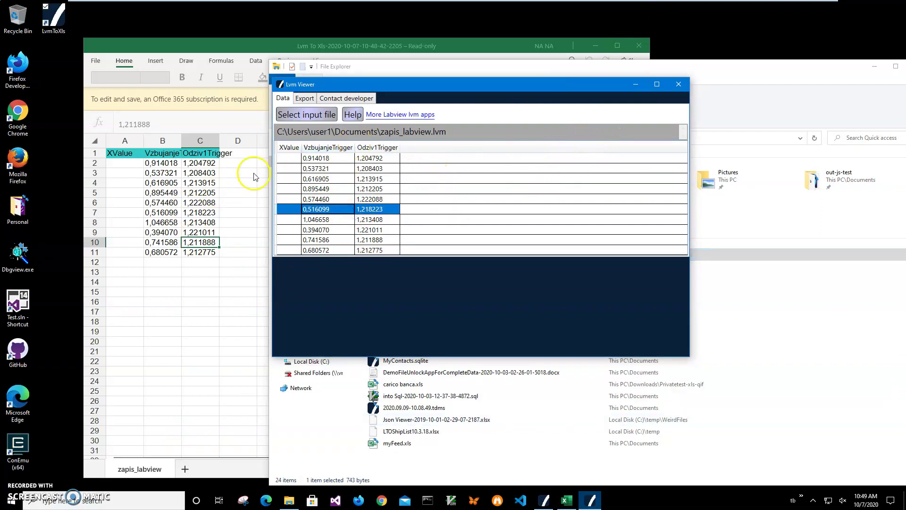
pyautogui.click(314, 189)
pyautogui.click(319, 238)
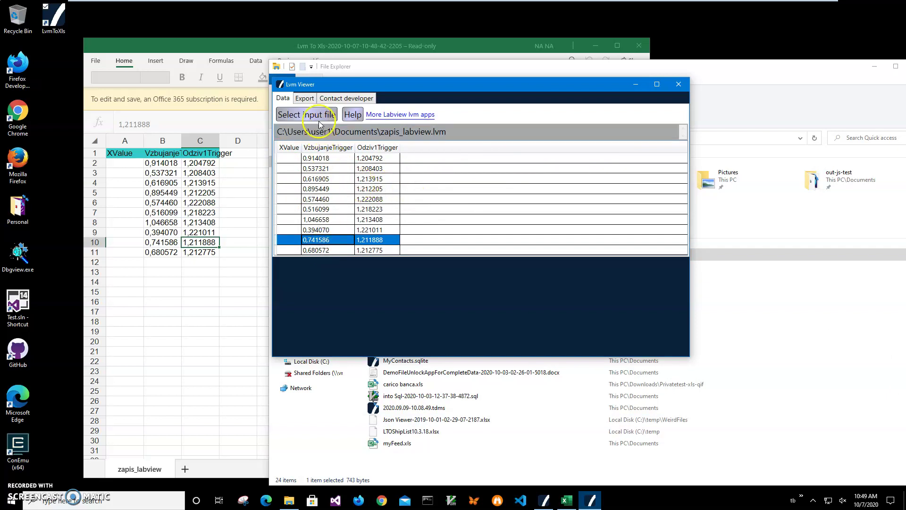
# Look at the viewer's Export options, then recheck the 0,574460 and 0,741586 rows
pyautogui.click(305, 98)
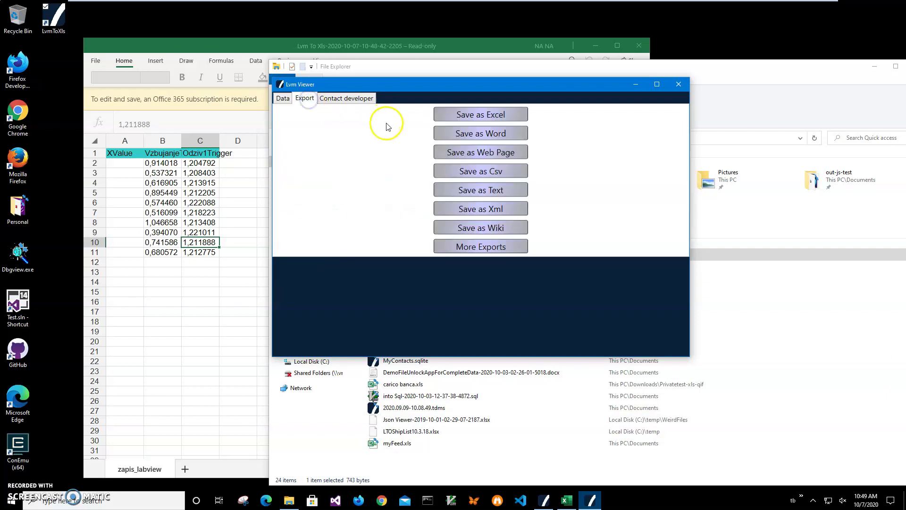
pyautogui.click(283, 98)
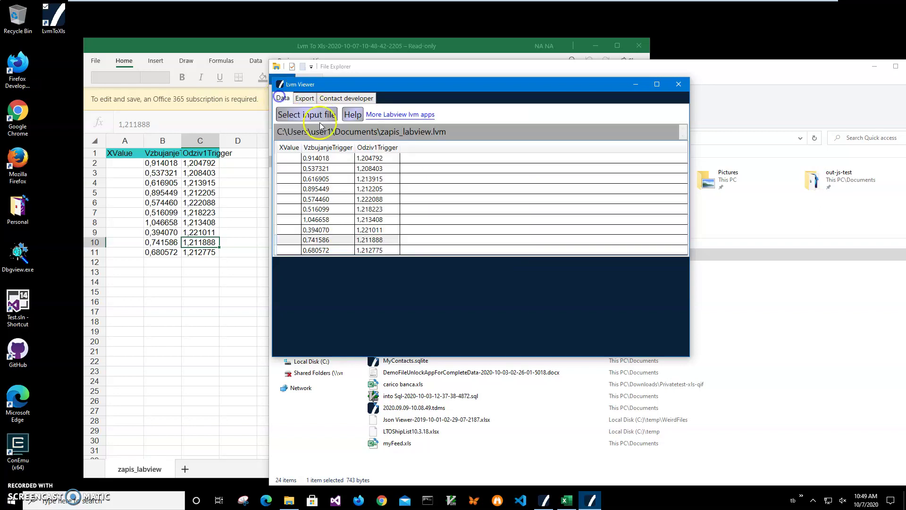
pyautogui.click(340, 200)
pyautogui.click(343, 239)
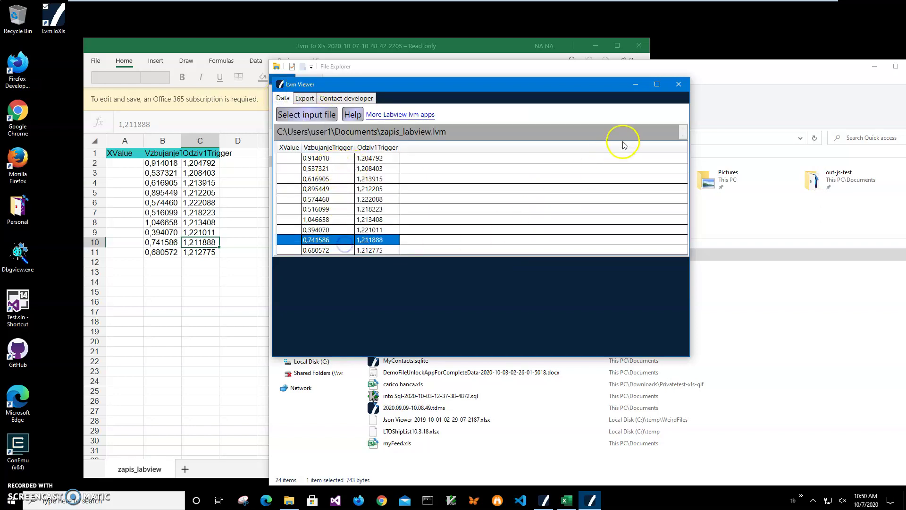
# Close Lvm Viewer and File Explorer, leaving the converted workbook in front
pyautogui.click(680, 84)
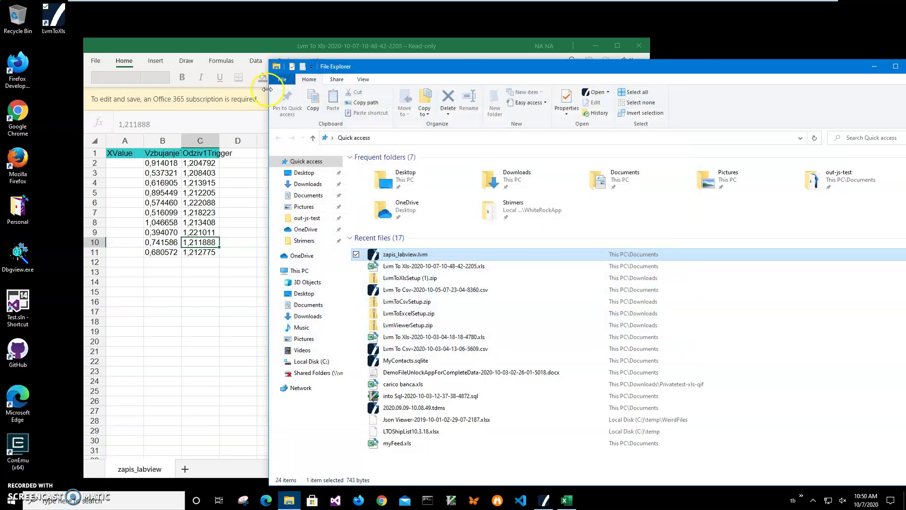
pyautogui.click(276, 67)
pyautogui.click(276, 67)
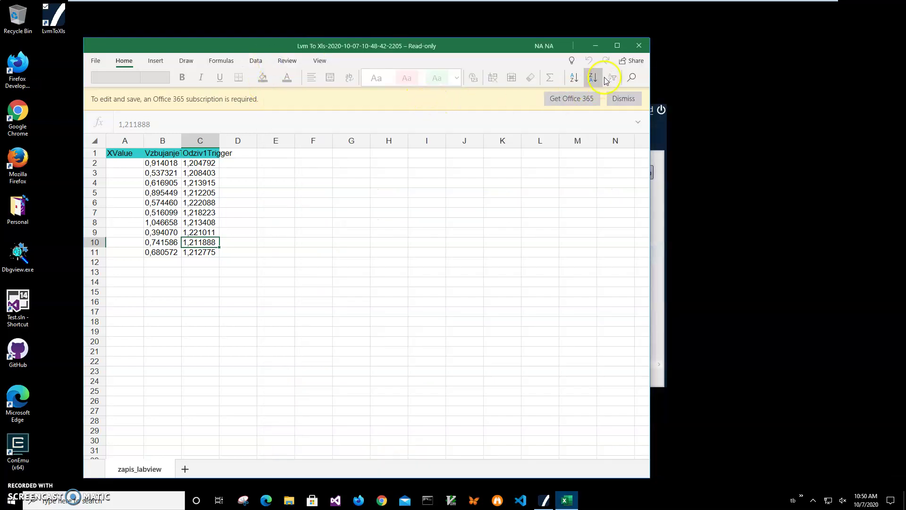